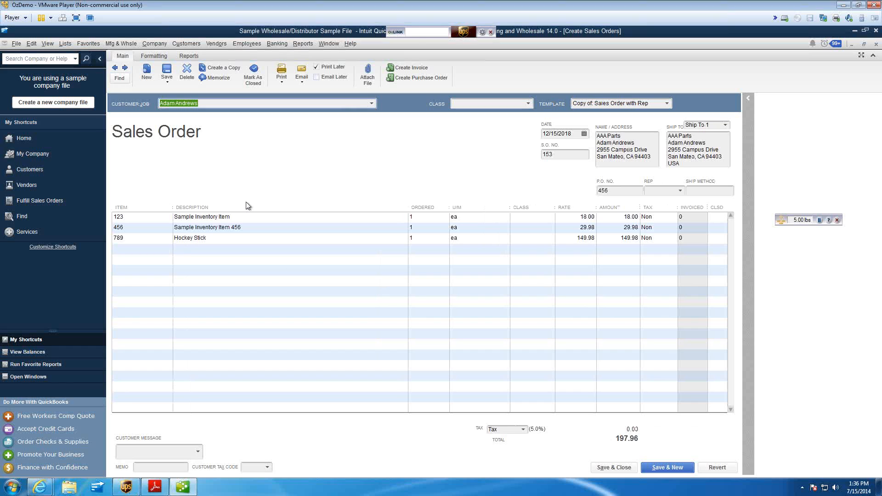
Look up the open sales order in OzLINK by its S.O. number, with Sales Order as the transaction type
click(424, 33)
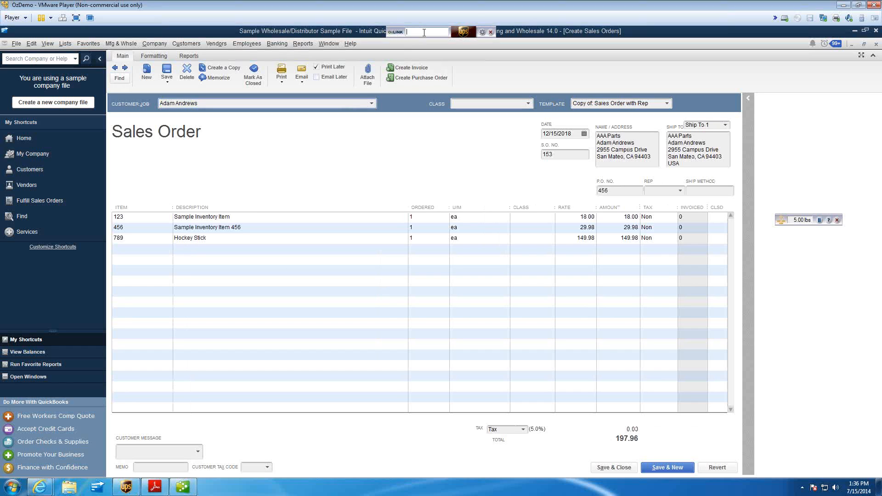
click(354, 203)
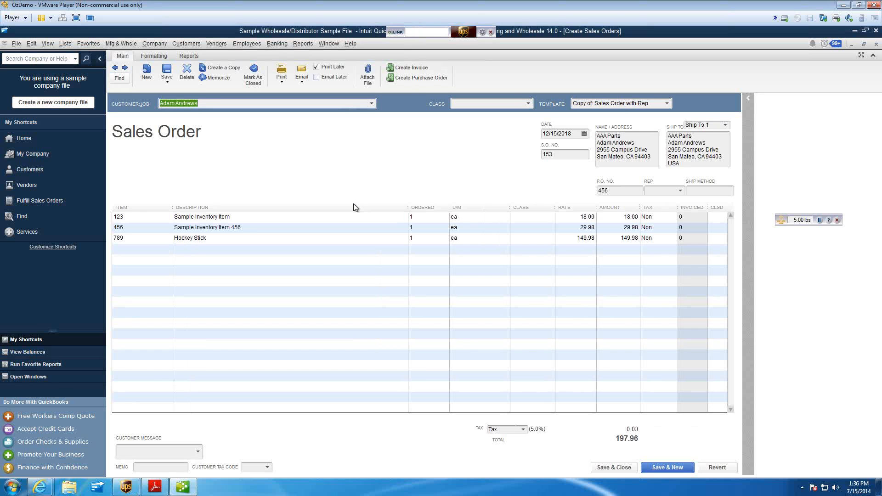
click(421, 33)
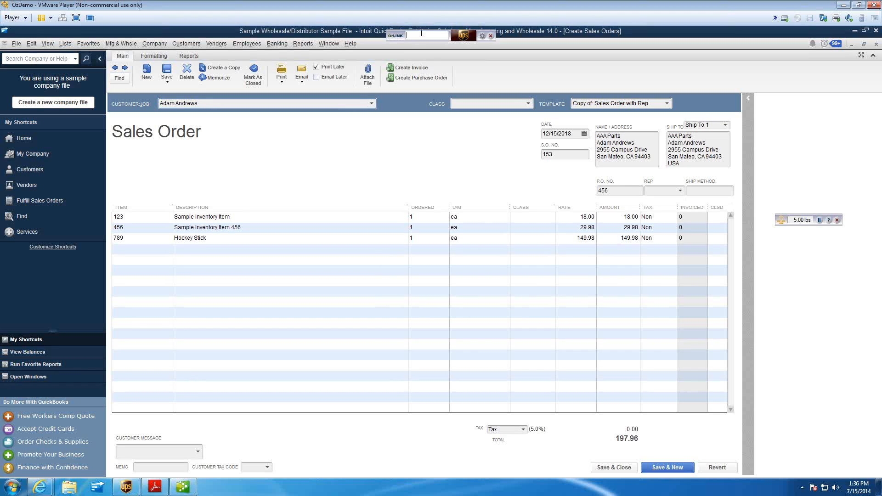
text(153)
key(Return)
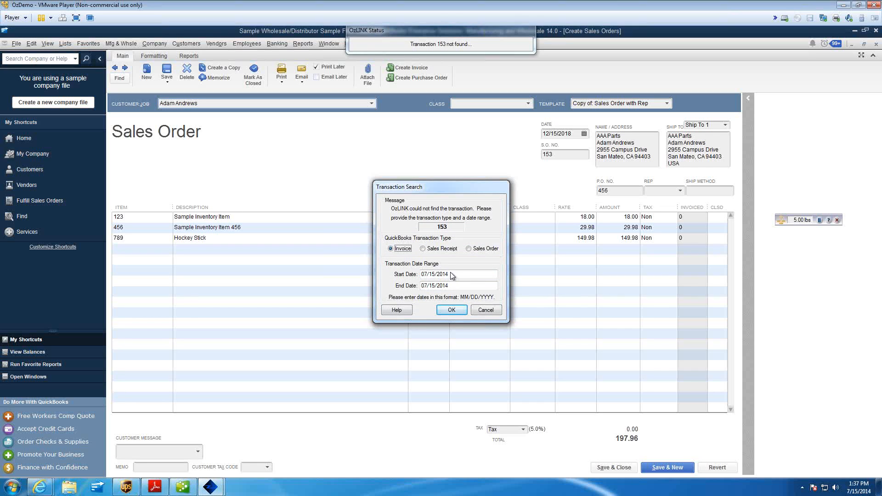
click(469, 248)
click(452, 309)
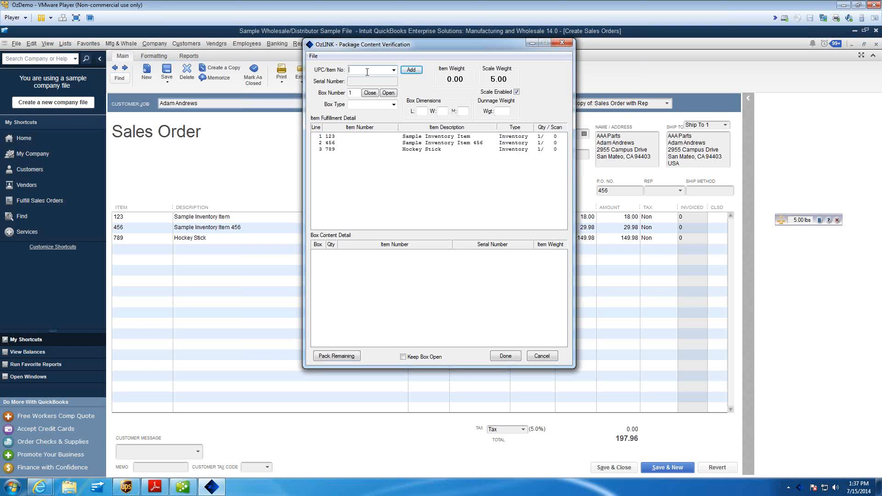
Add item 123 to box 1 in the package content verification
text(123)
key(Return)
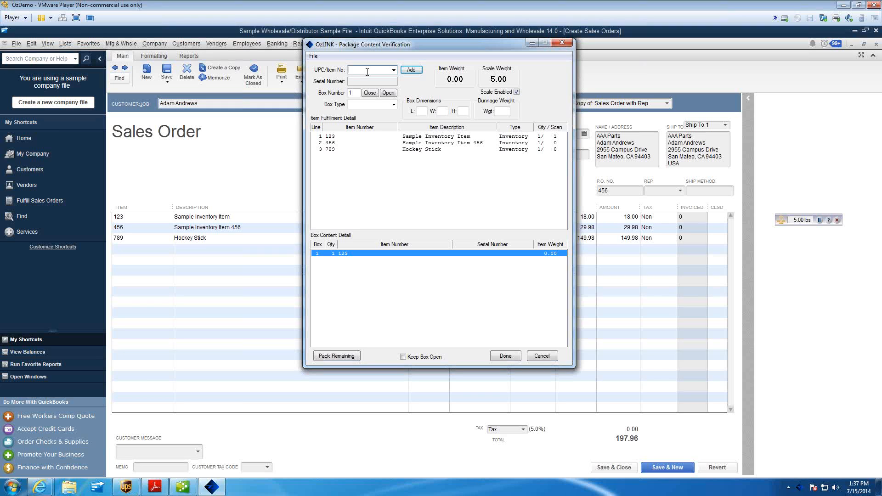
Try to add item 123 to box 1 a second time and dismiss the resulting message
text(123)
key(Return)
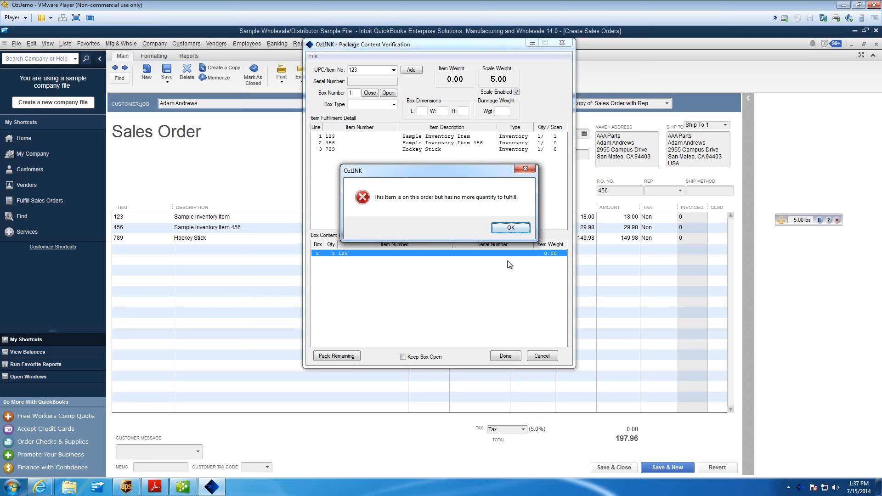
click(509, 228)
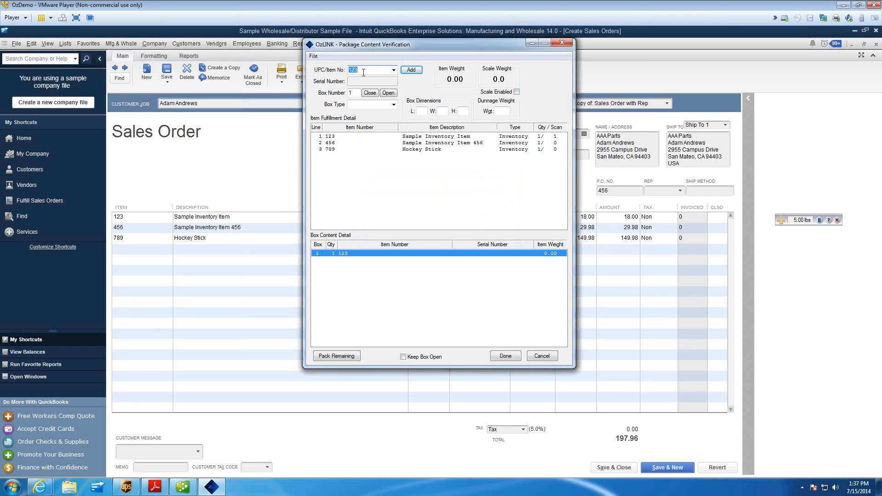
Add item 456 to box 1 and close that box as type Box B with a box weight of 5
text(456)
key(Return)
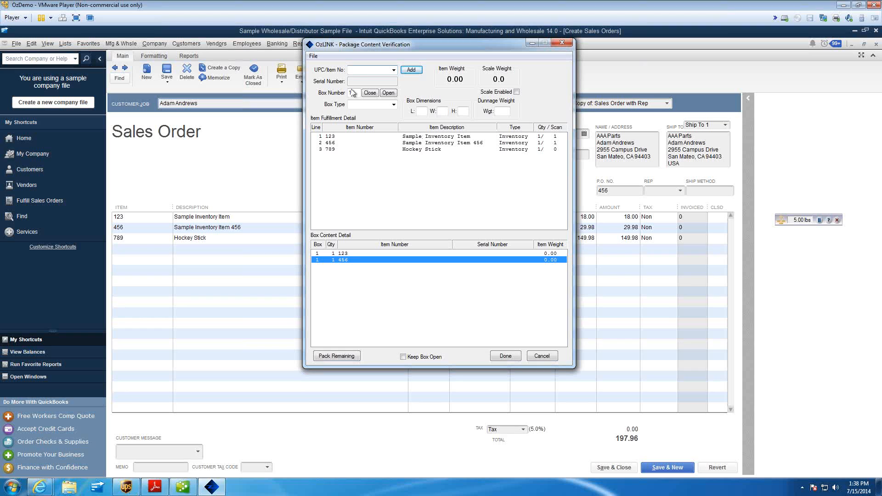
click(394, 106)
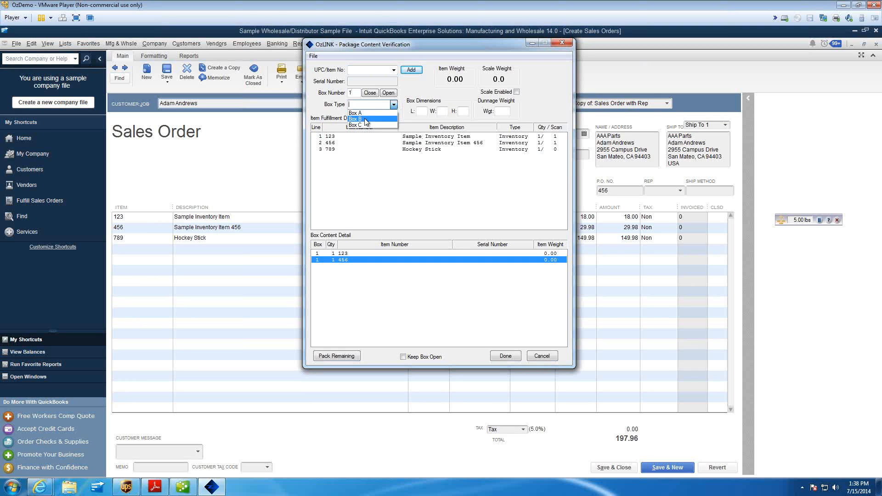
click(366, 119)
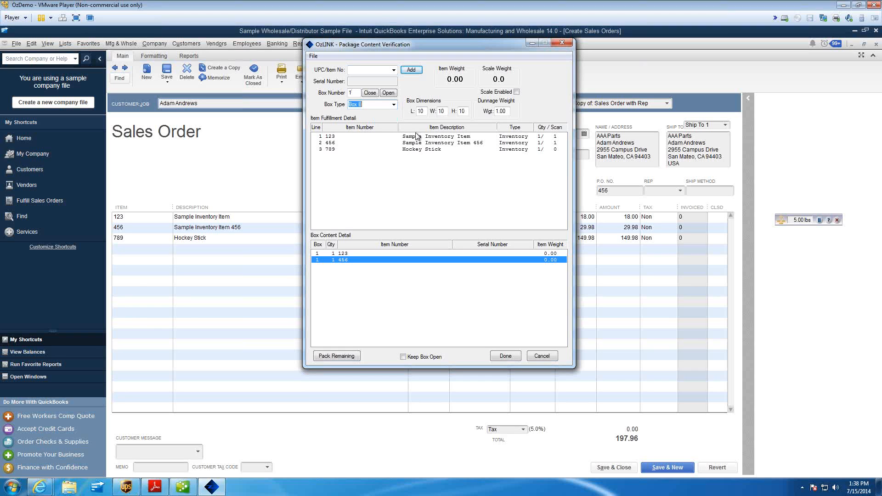
click(370, 93)
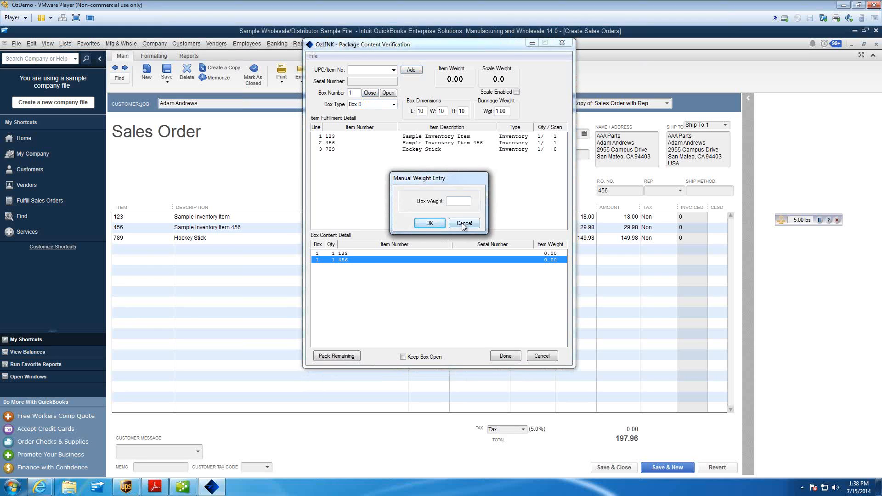
text(5)
click(429, 223)
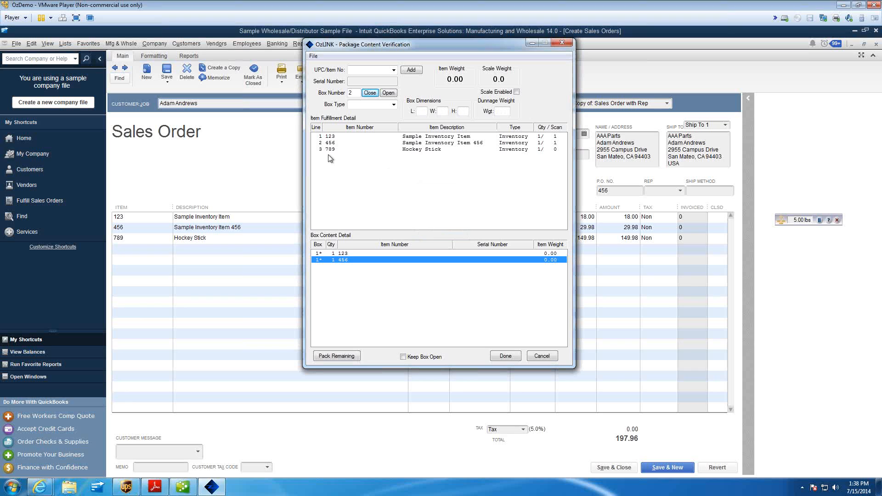
Try to finish the packing, decline saving the order with unfulfilled items, and add item 789 to box 2
click(511, 359)
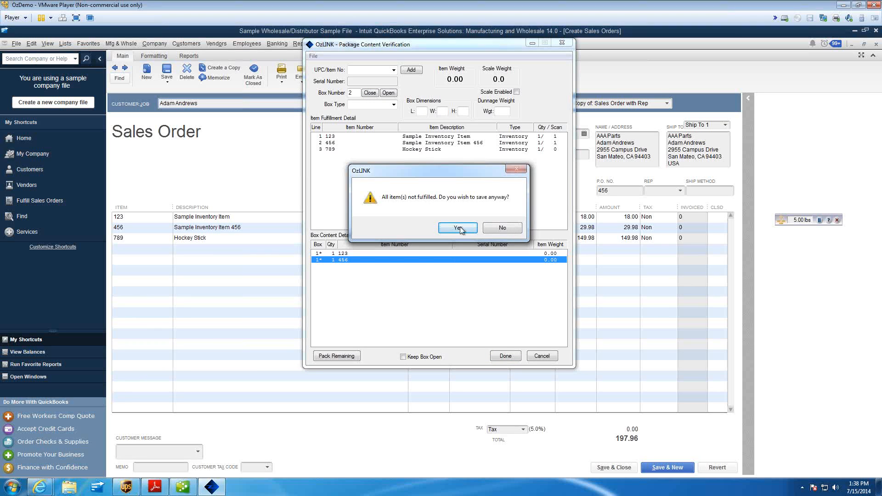
click(501, 231)
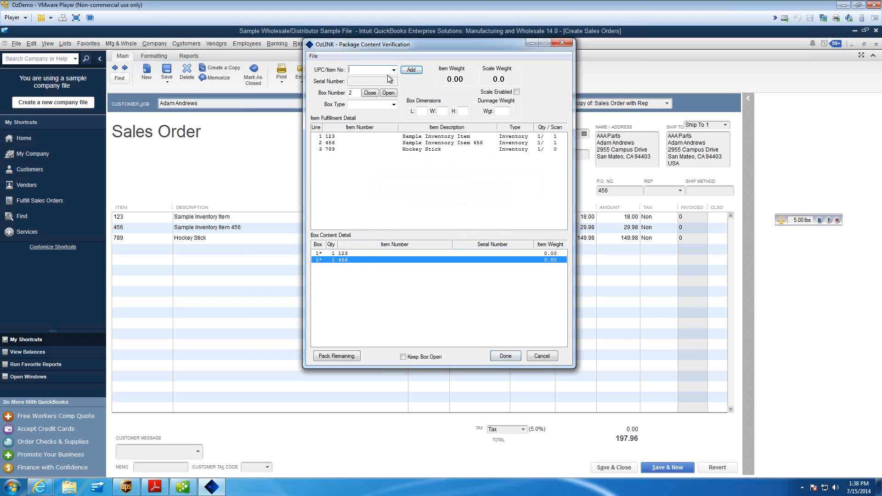
text(789)
click(415, 72)
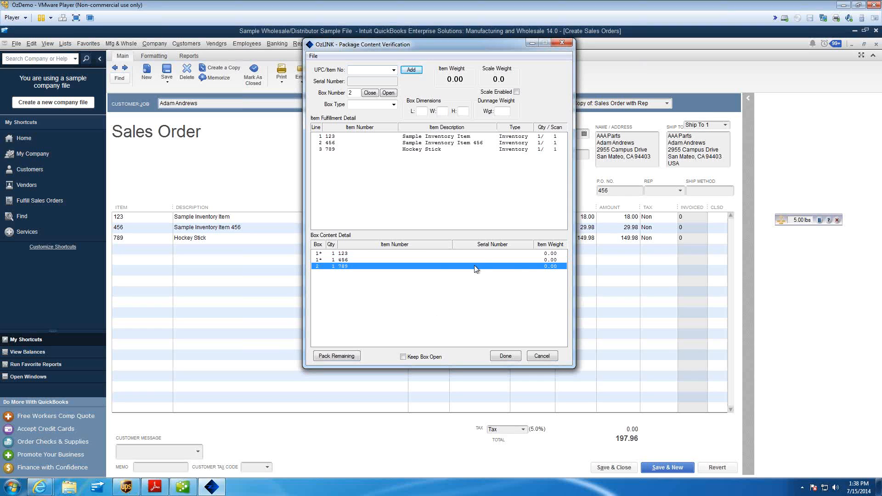
Assign type Box C to box 2 and close it with a box weight of 5
click(394, 105)
click(395, 106)
click(394, 105)
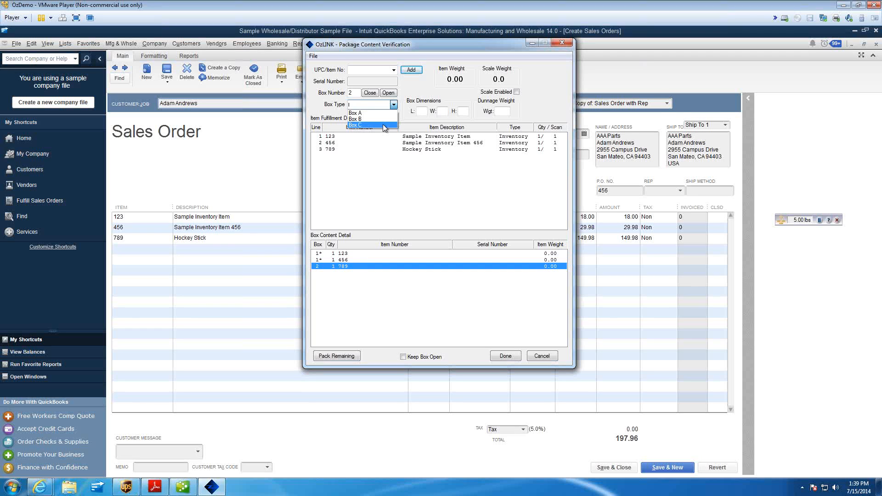
click(384, 125)
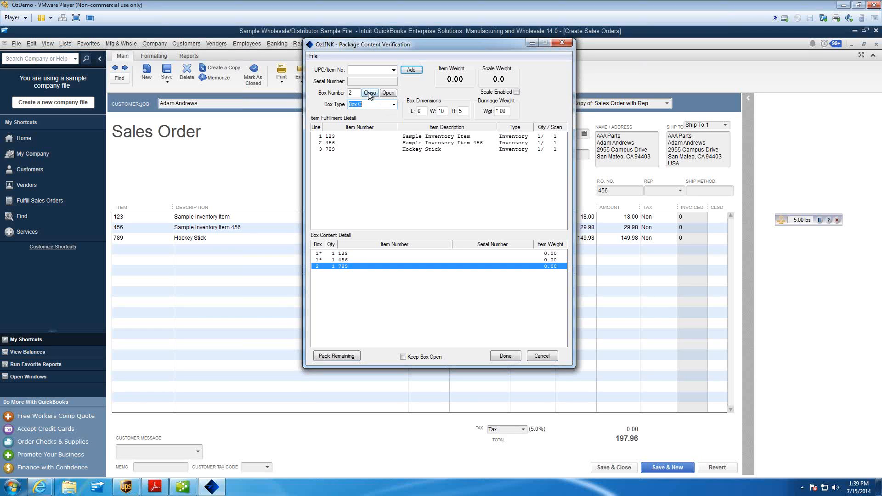
click(369, 93)
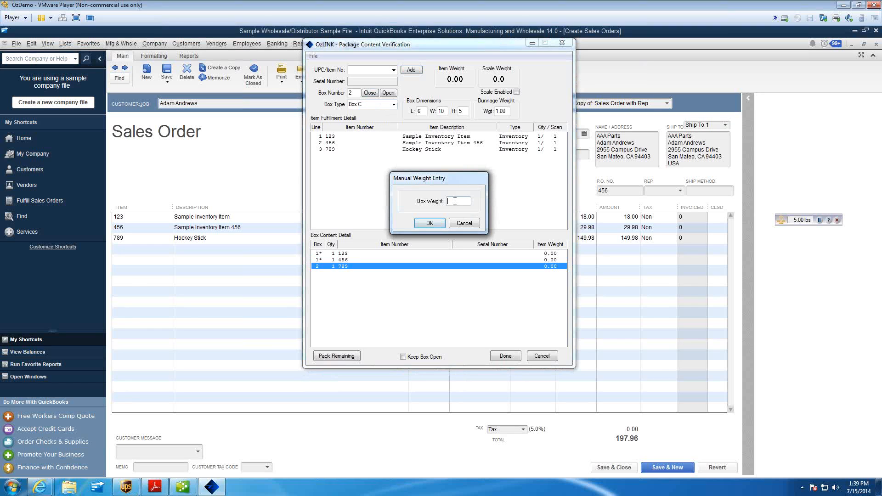
text(5)
key(Return)
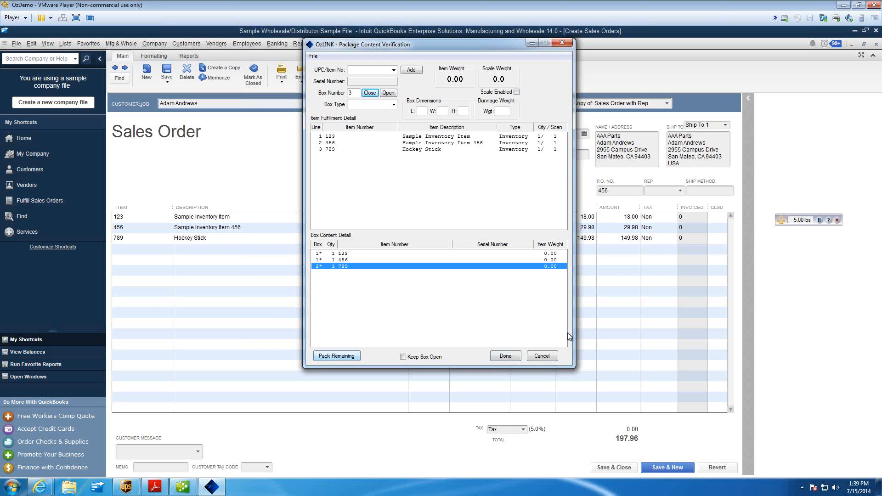
Complete the package verification and process the resulting shipment in UPS WorldShip
click(505, 356)
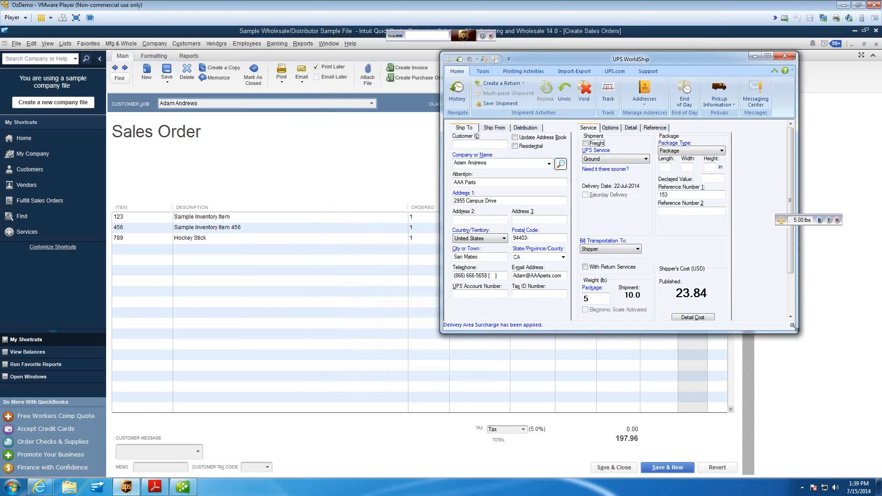
drag(794, 327, 787, 407)
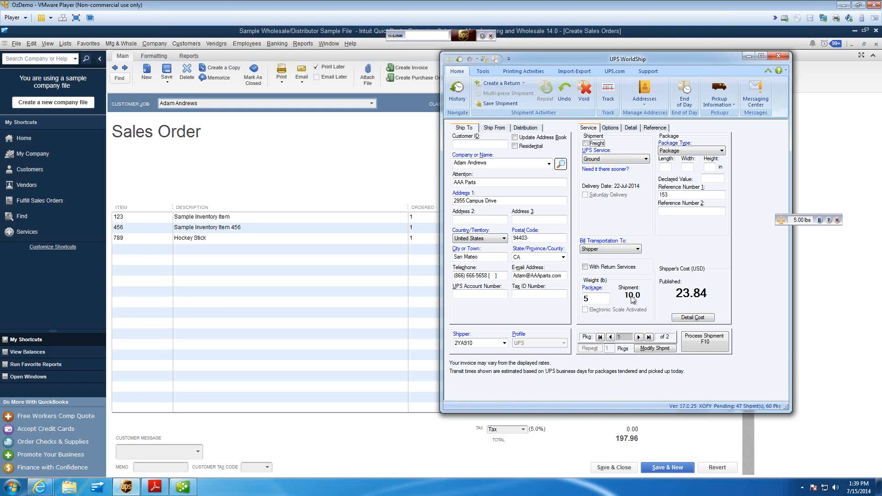
click(720, 350)
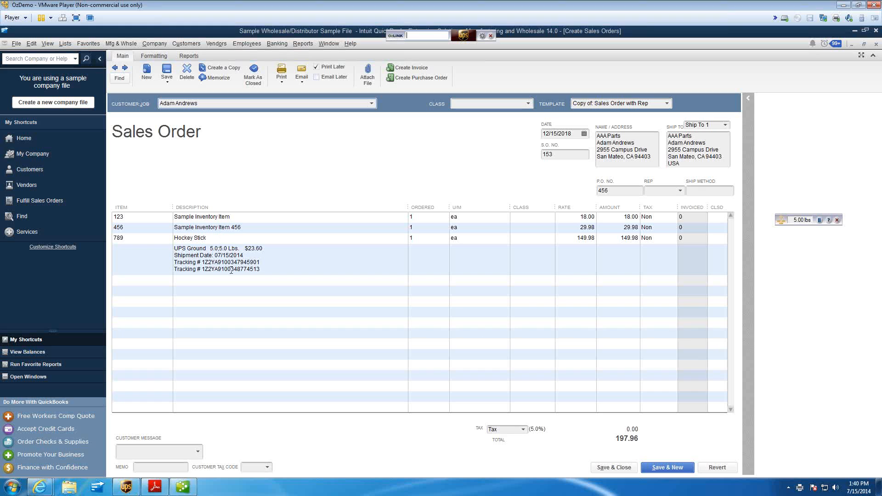
click(263, 262)
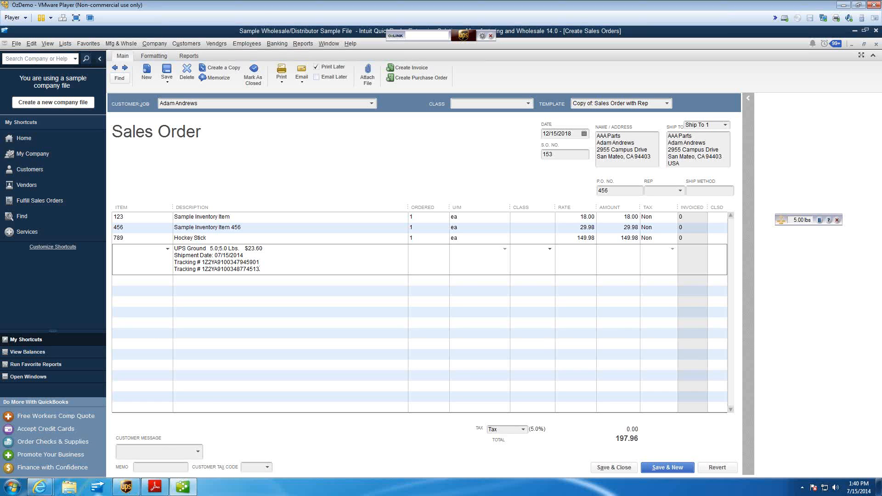
Switch to the presentation PDF in Adobe Reader and advance to the Summary slide on page 17
mouse_move(154, 492)
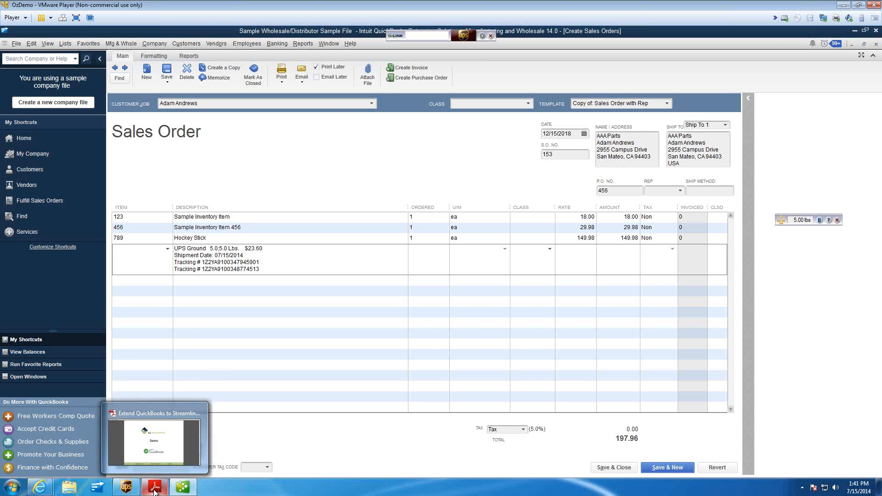
click(154, 492)
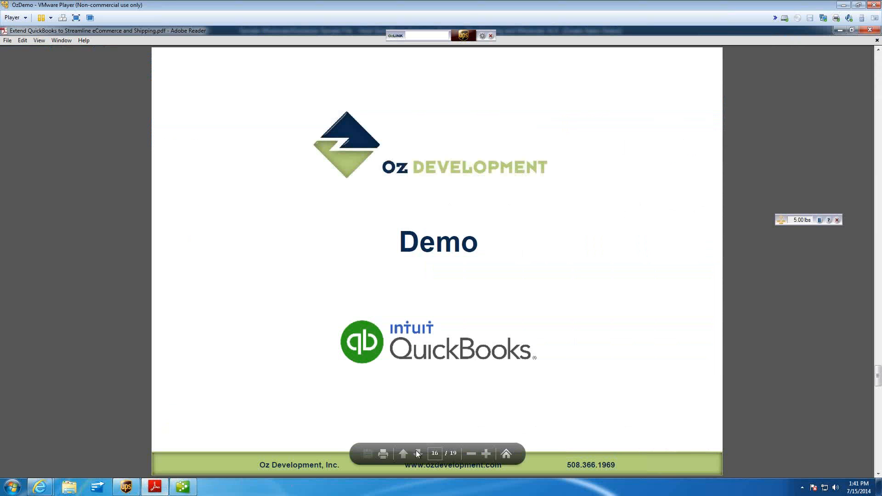
click(417, 454)
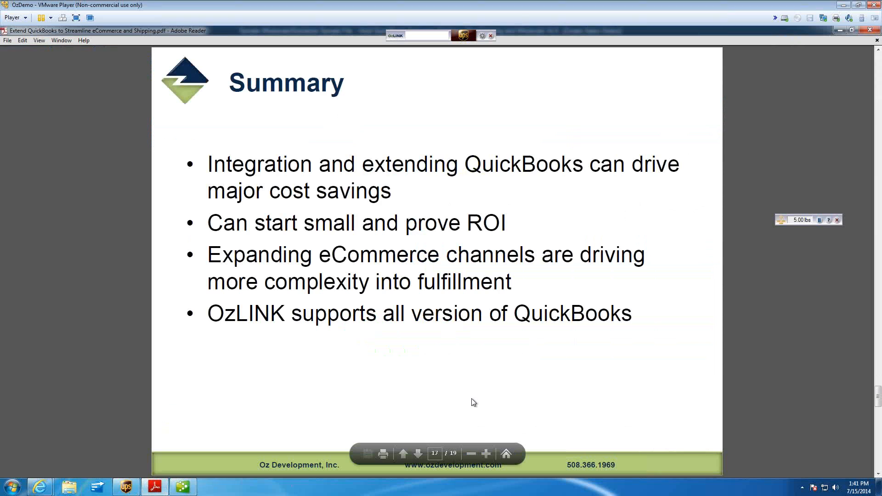